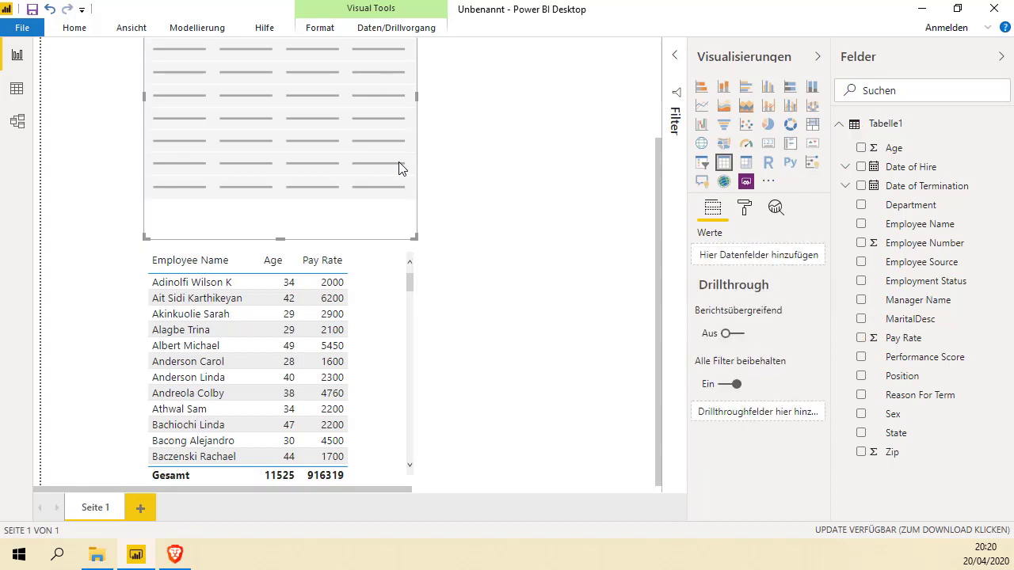
Delete the empty table visual, and move the employee table up into the freed space and enlarge it.
{"action": "key", "text": "Delete"}
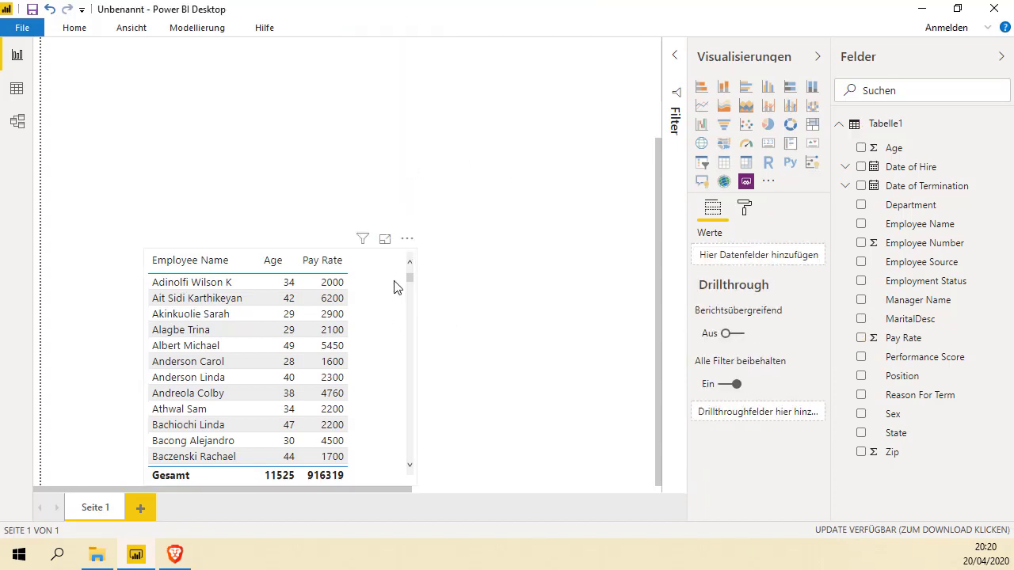
{"action": "left_click", "coordinate": [246, 246]}
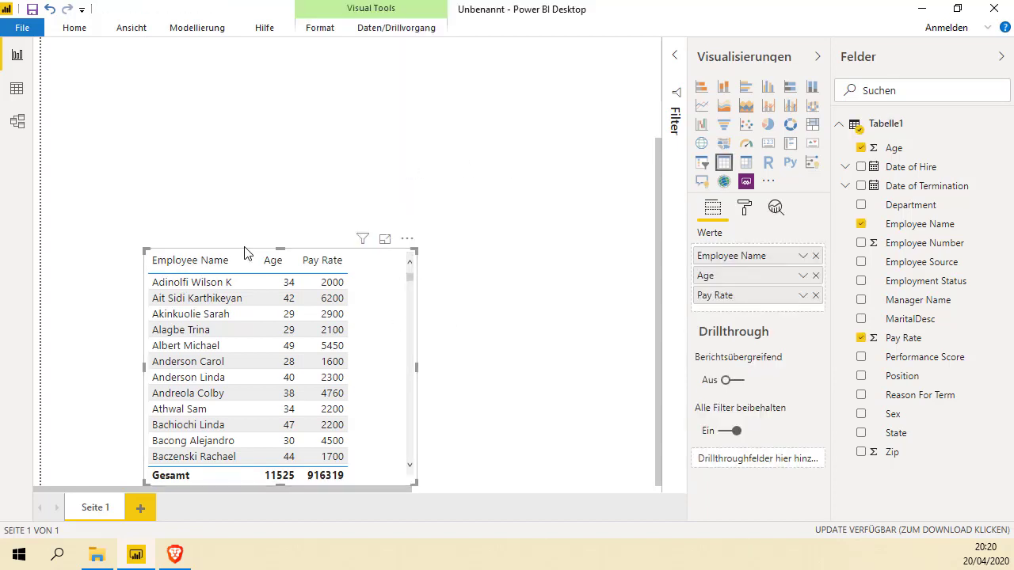
{"action": "left_click", "coordinate": [246, 247]}
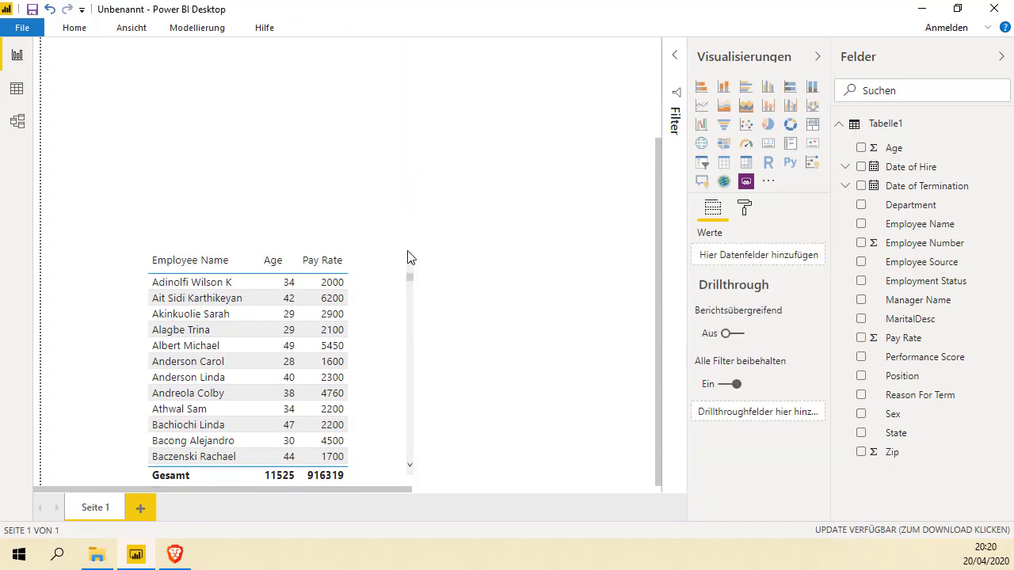
{"action": "left_click", "coordinate": [248, 252]}
{"action": "left_click_drag", "start_coordinate": [165, 252], "coordinate": [138, 94]}
{"action": "left_click_drag", "start_coordinate": [388, 324], "coordinate": [507, 417]}
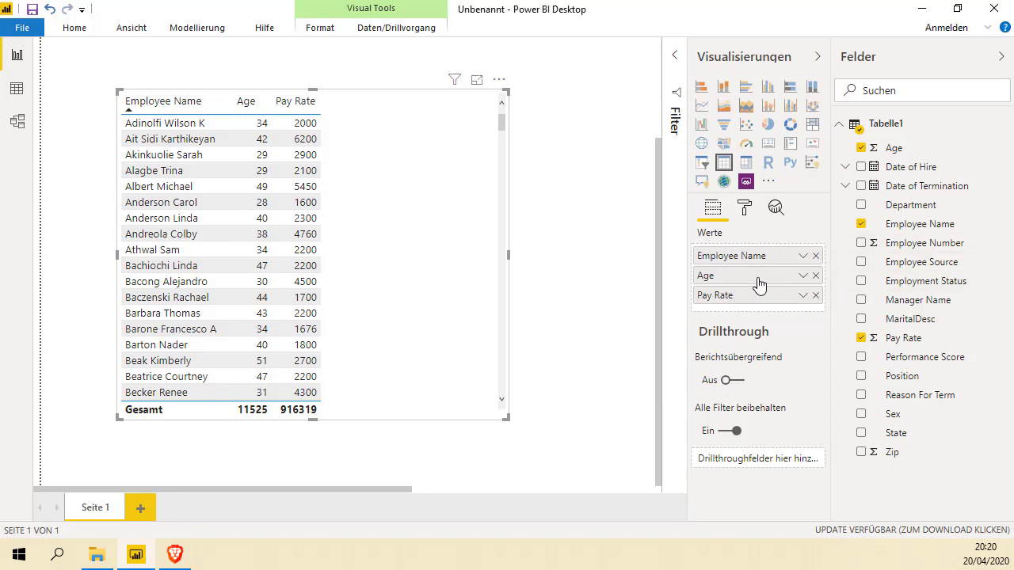
Open the conditional formatting settings for the background colour of the Age field.
{"action": "left_click", "coordinate": [804, 277]}
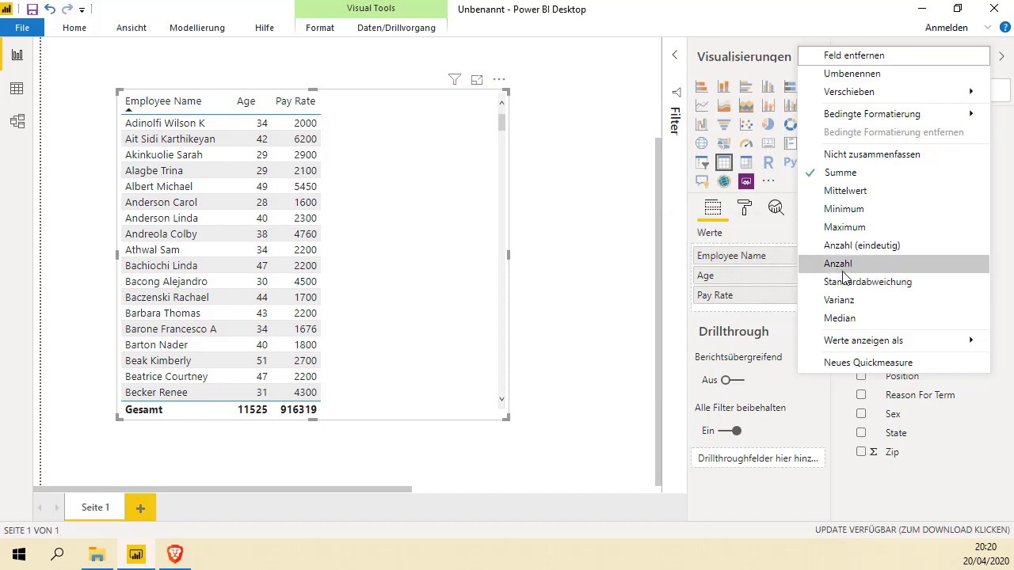
{"action": "mouse_move", "coordinate": [852, 115]}
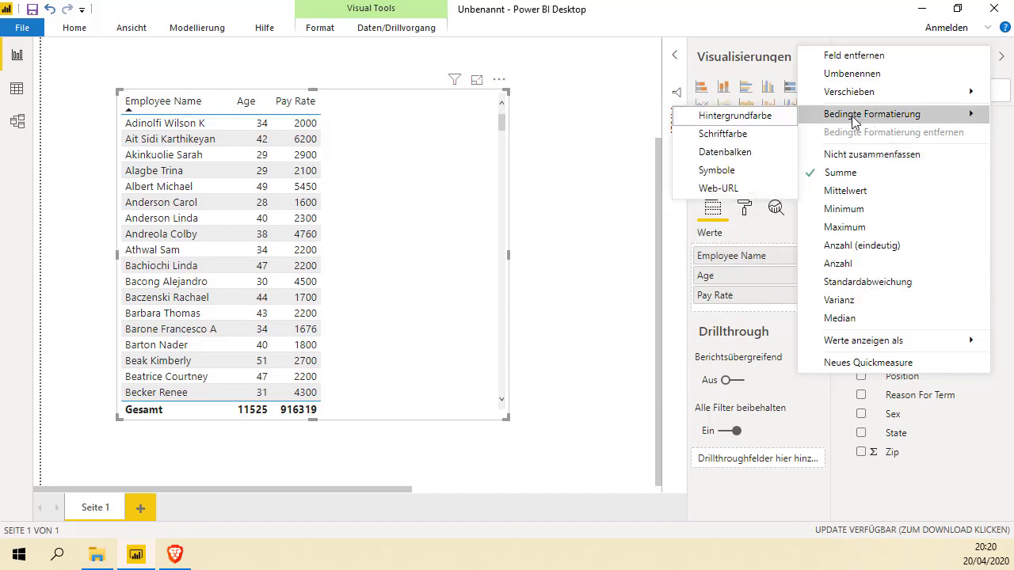
{"action": "left_click", "coordinate": [754, 124]}
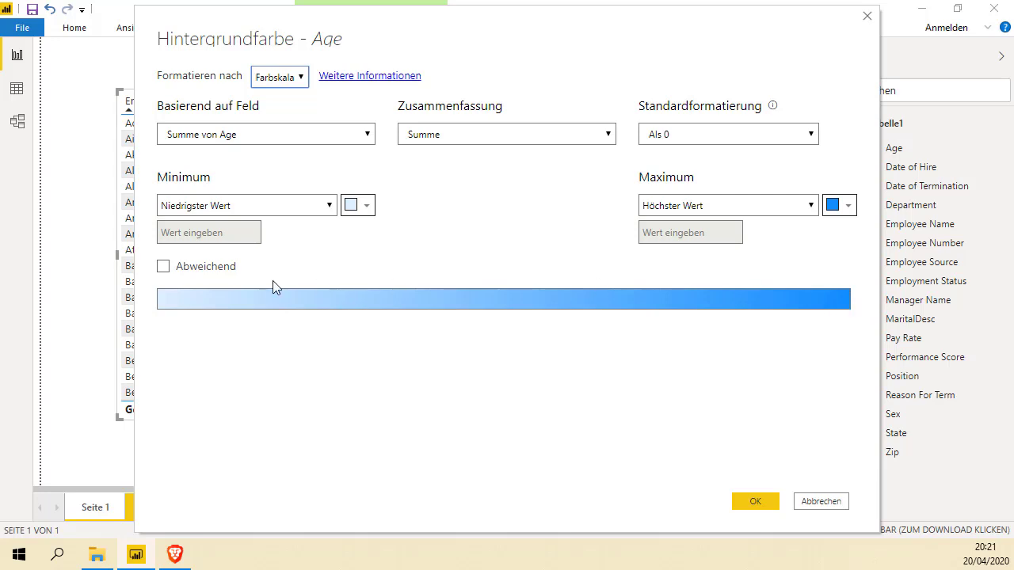
Try the Abweichend colour scale and the Regeln and Feldwert formatting modes for the Age background.
{"action": "left_click", "coordinate": [165, 265]}
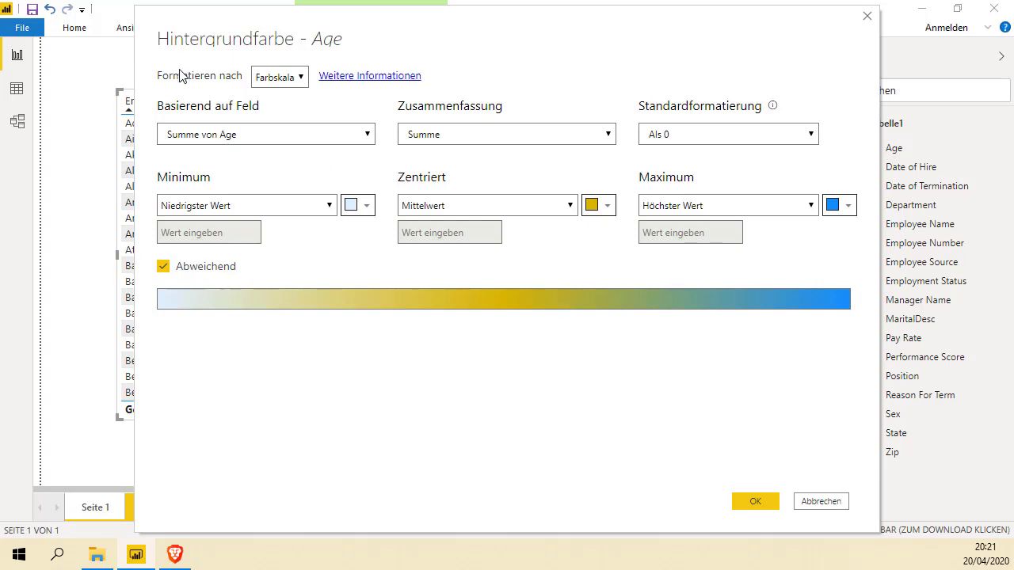
{"action": "left_click", "coordinate": [298, 80]}
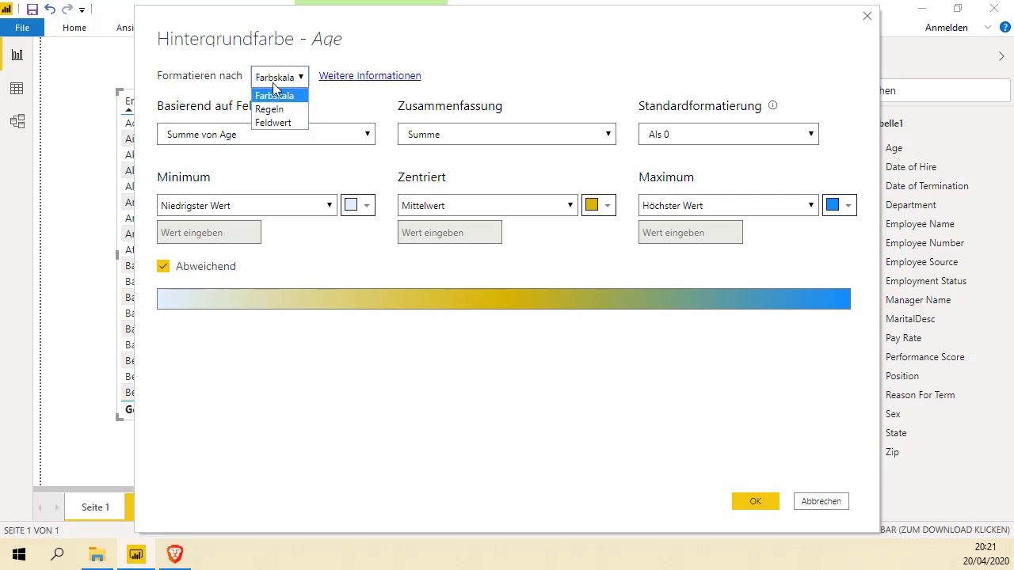
{"action": "left_click", "coordinate": [286, 109]}
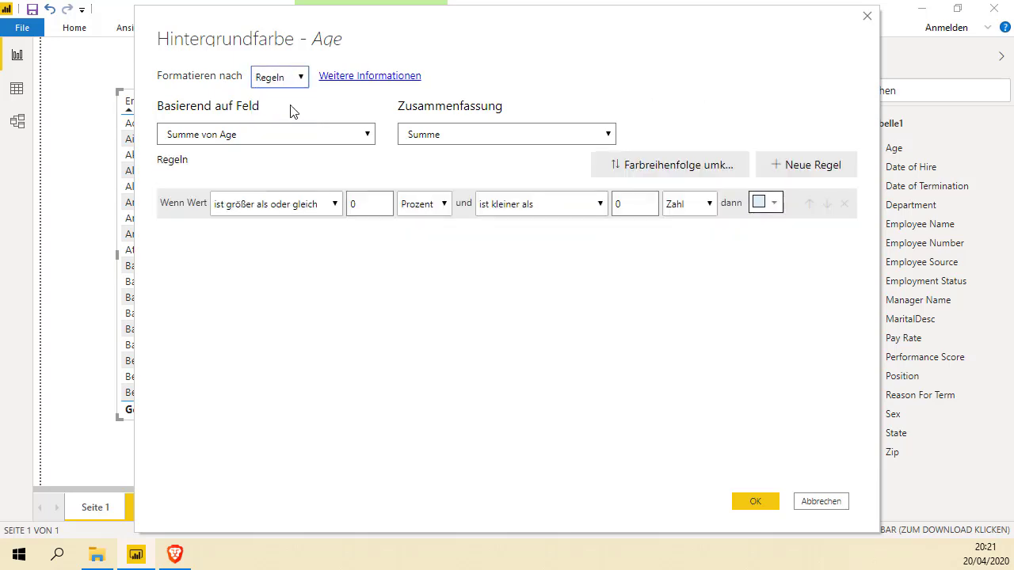
{"action": "left_click", "coordinate": [418, 208]}
{"action": "left_click", "coordinate": [419, 208]}
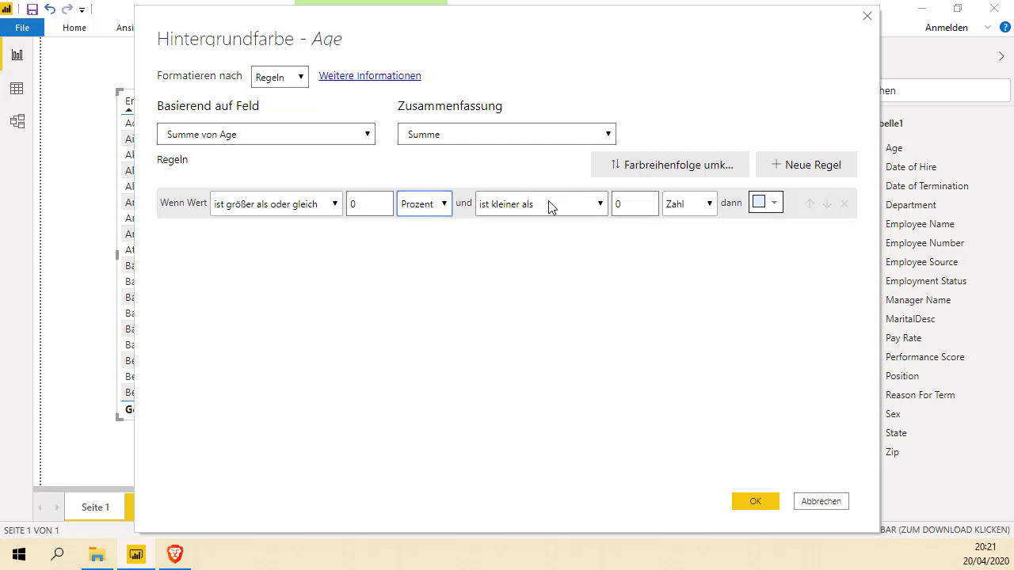
{"action": "left_click", "coordinate": [290, 78]}
{"action": "left_click", "coordinate": [280, 120]}
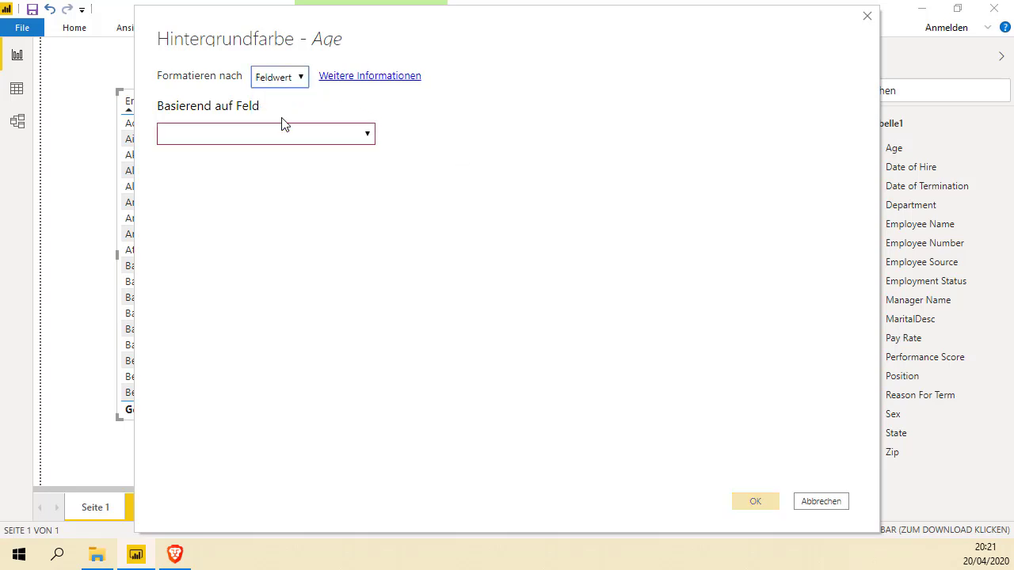
{"action": "left_click", "coordinate": [351, 136]}
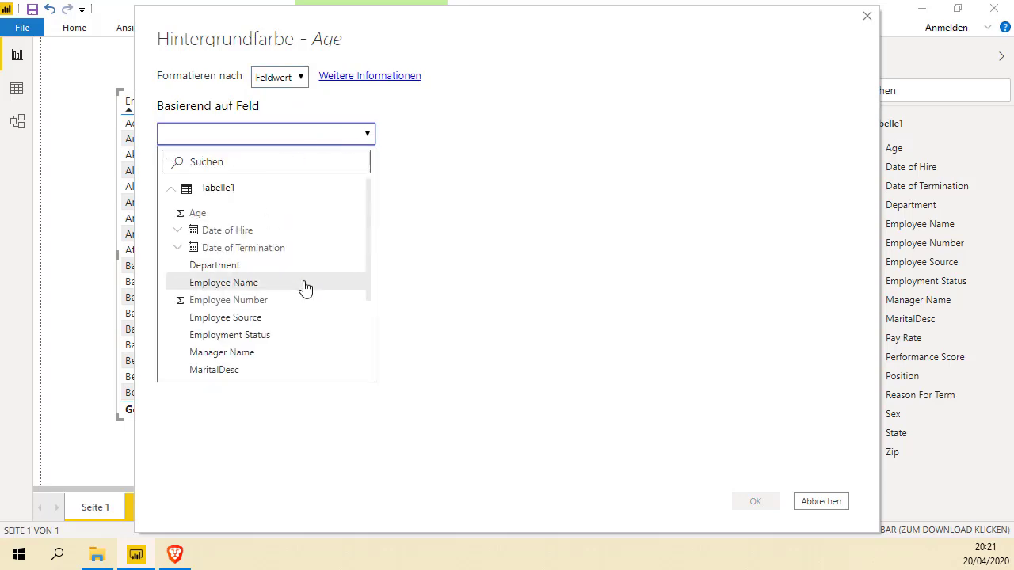
Apply a Farbskala background colour to the Age column, based on the Age field summarised as Summe.
{"action": "left_click", "coordinate": [295, 81]}
{"action": "left_click", "coordinate": [292, 96]}
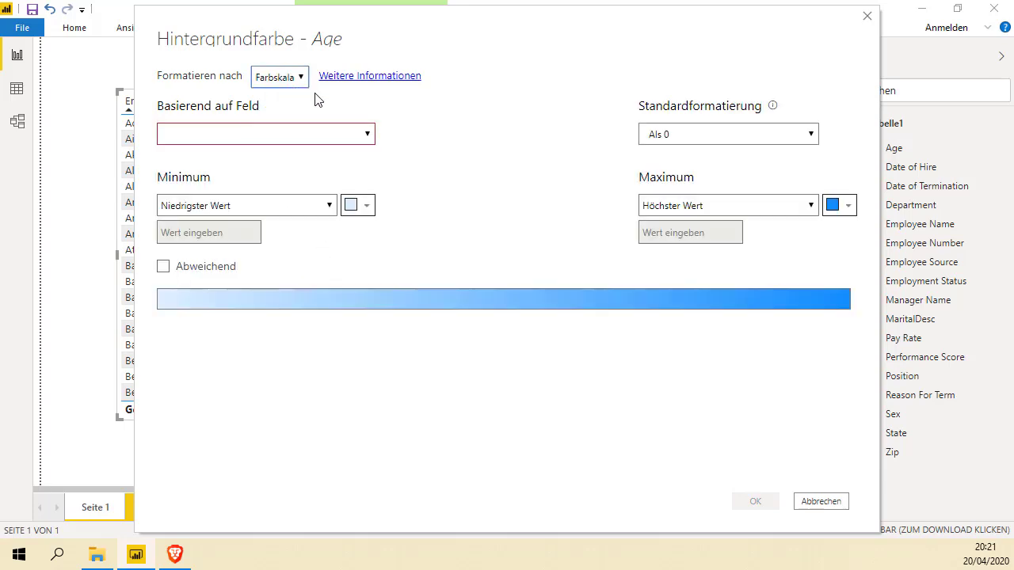
{"action": "left_click", "coordinate": [366, 138]}
{"action": "left_click", "coordinate": [209, 214]}
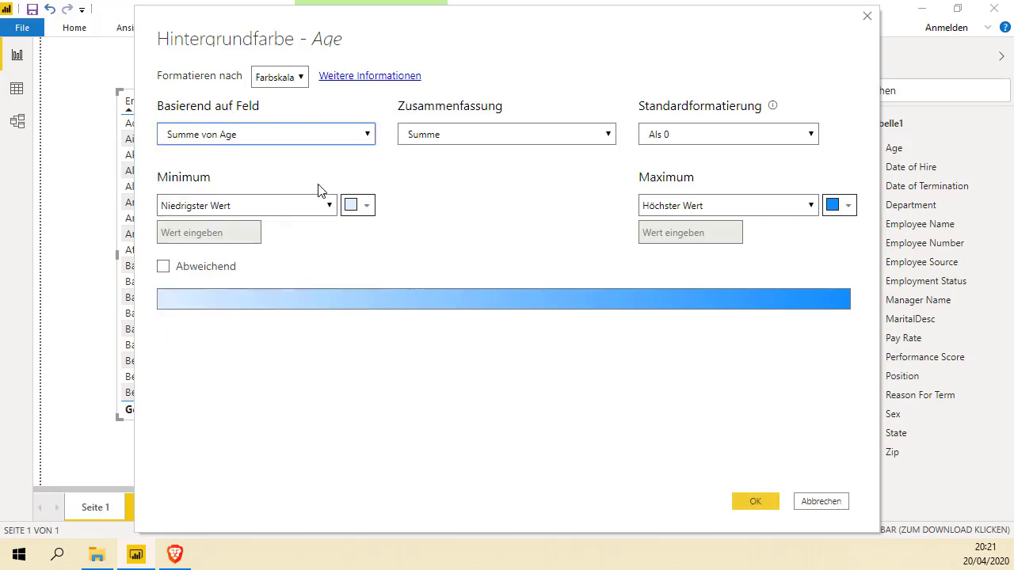
{"action": "left_click", "coordinate": [452, 135]}
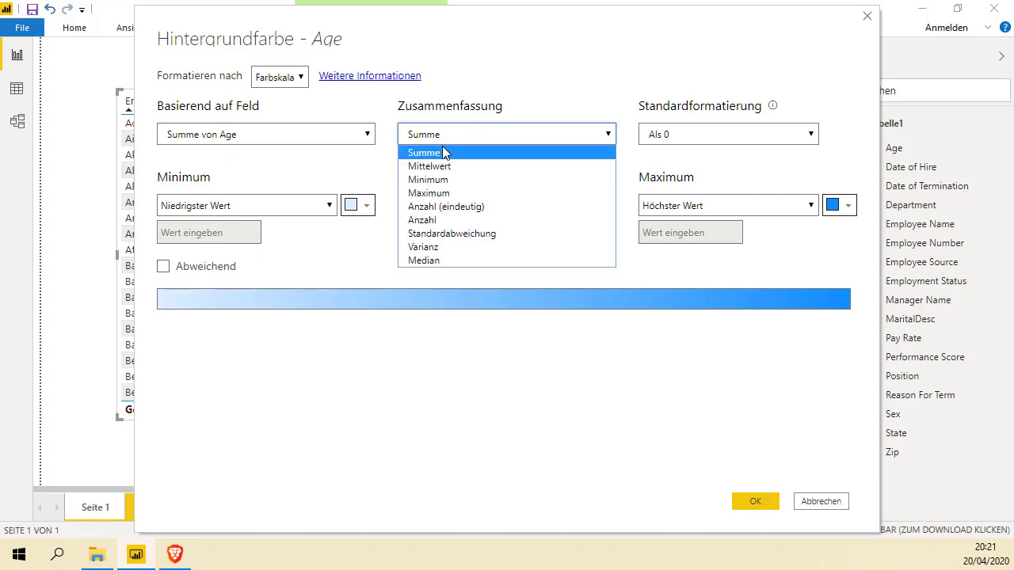
{"action": "left_click", "coordinate": [444, 152]}
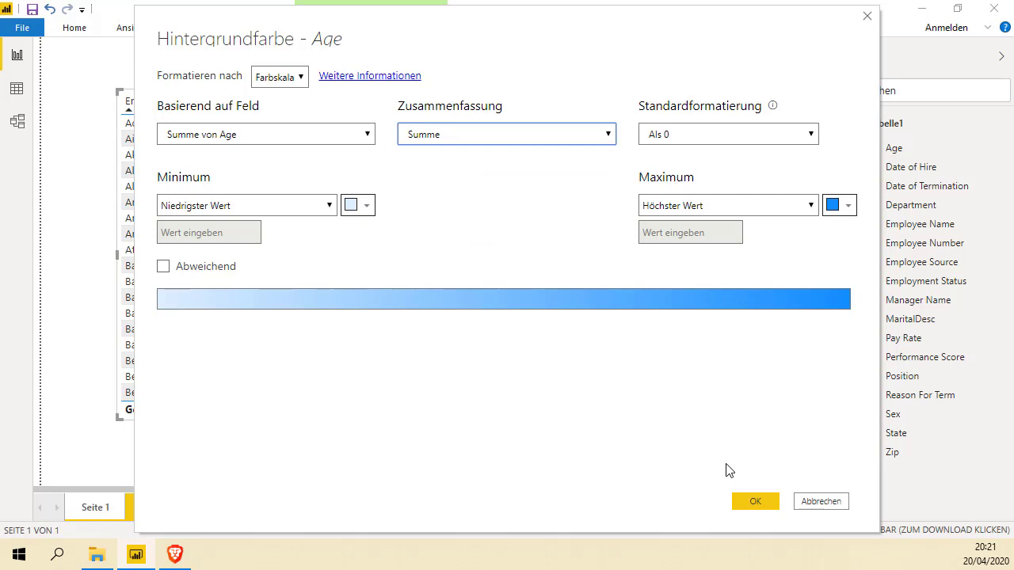
{"action": "left_click", "coordinate": [756, 503]}
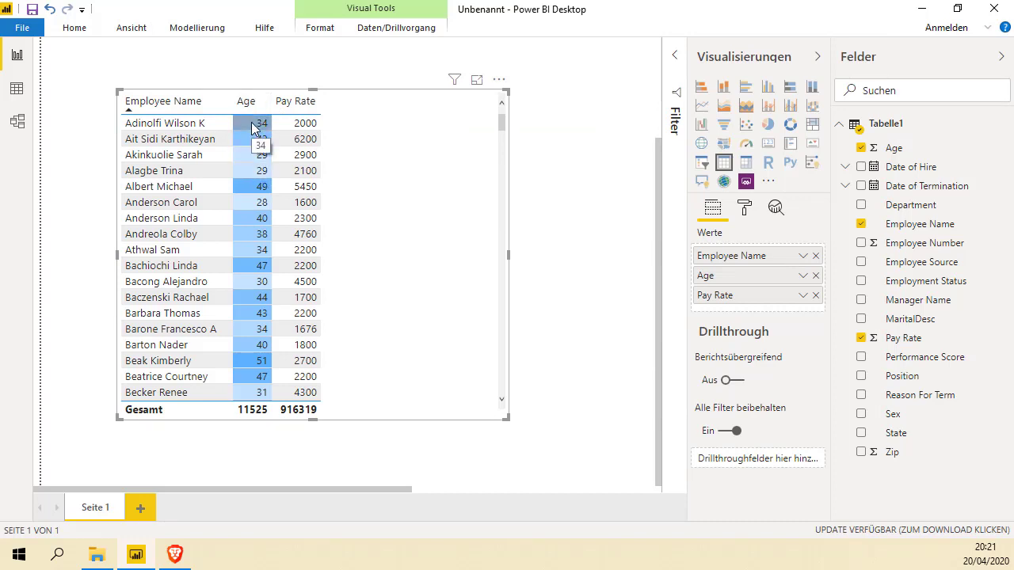
Apply symbol formatting to Pay Rate with a red up arrow for the 0–33 percent rule and a green up arrow for the 67–100 percent rule.
{"action": "left_click", "coordinate": [803, 296]}
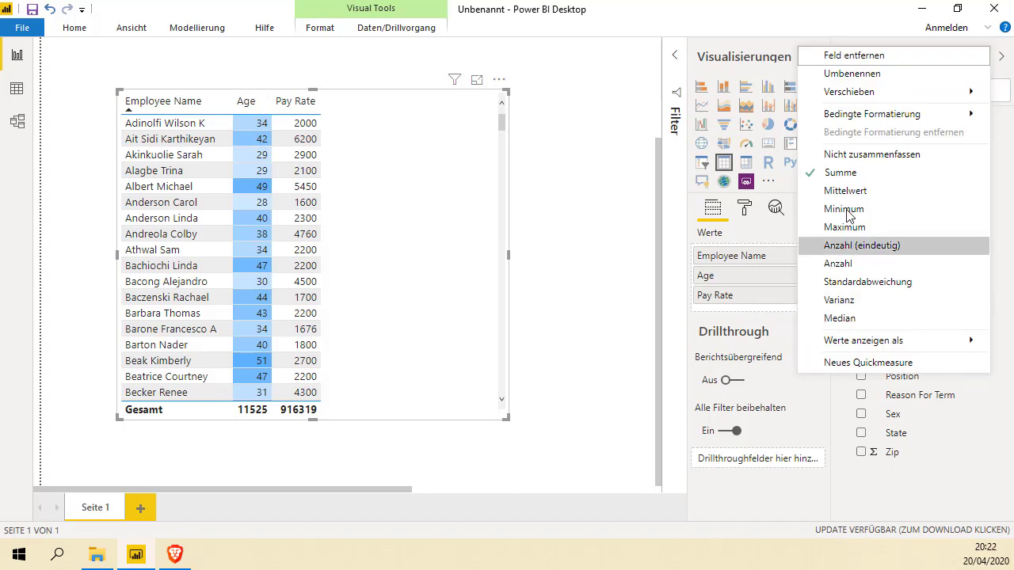
{"action": "mouse_move", "coordinate": [833, 121]}
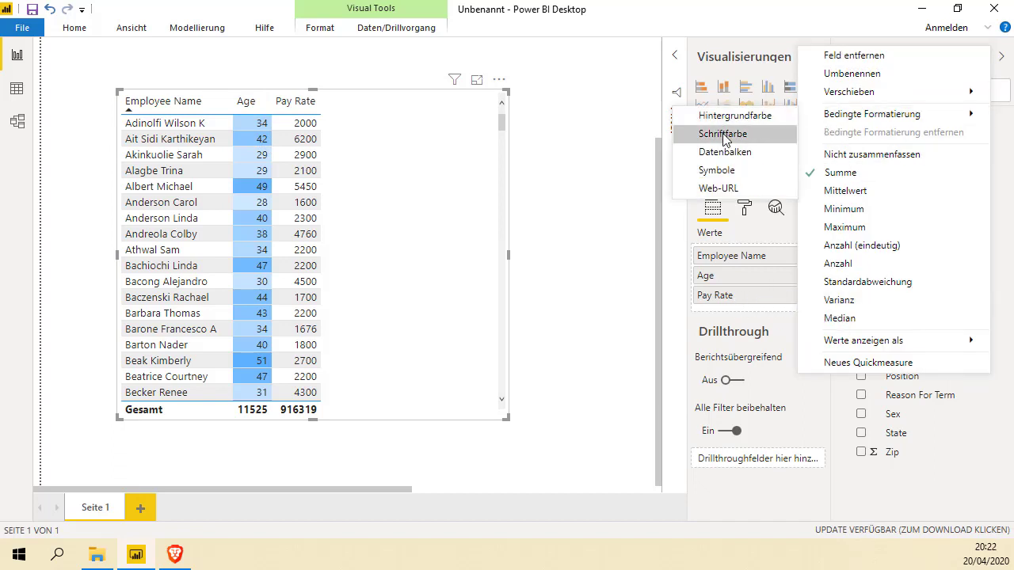
{"action": "left_click", "coordinate": [738, 173]}
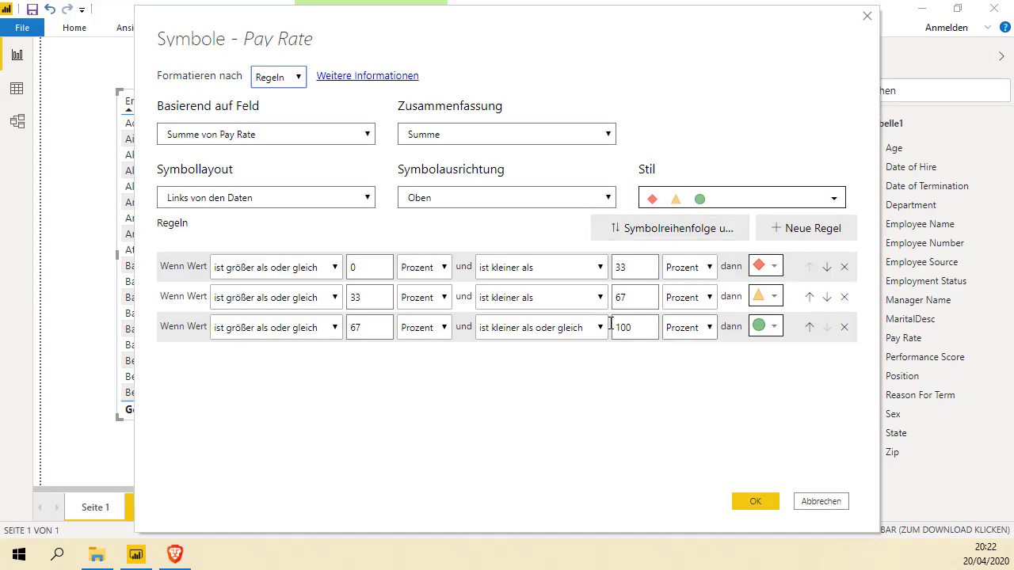
{"action": "left_click", "coordinate": [775, 268]}
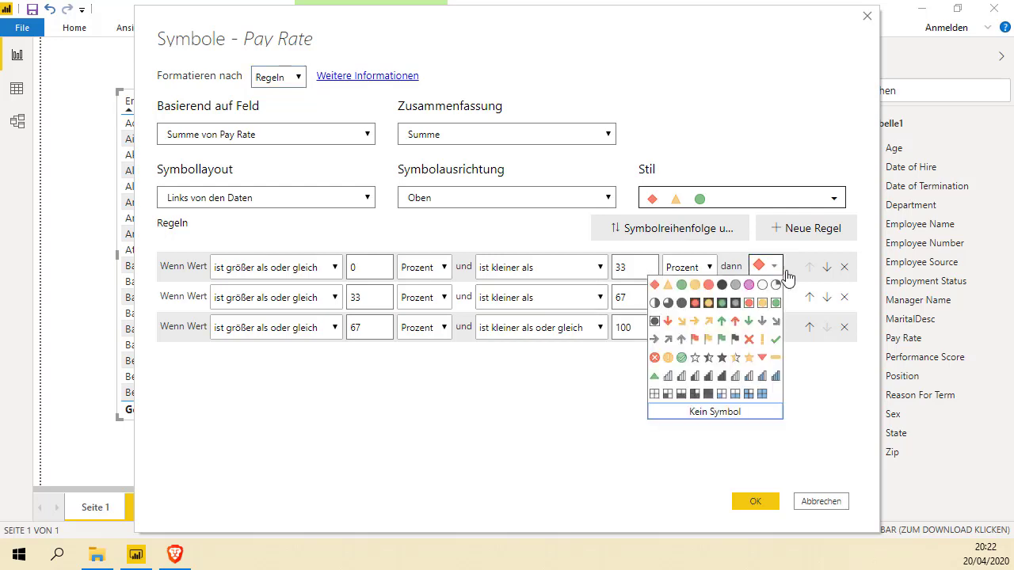
{"action": "left_click", "coordinate": [735, 322]}
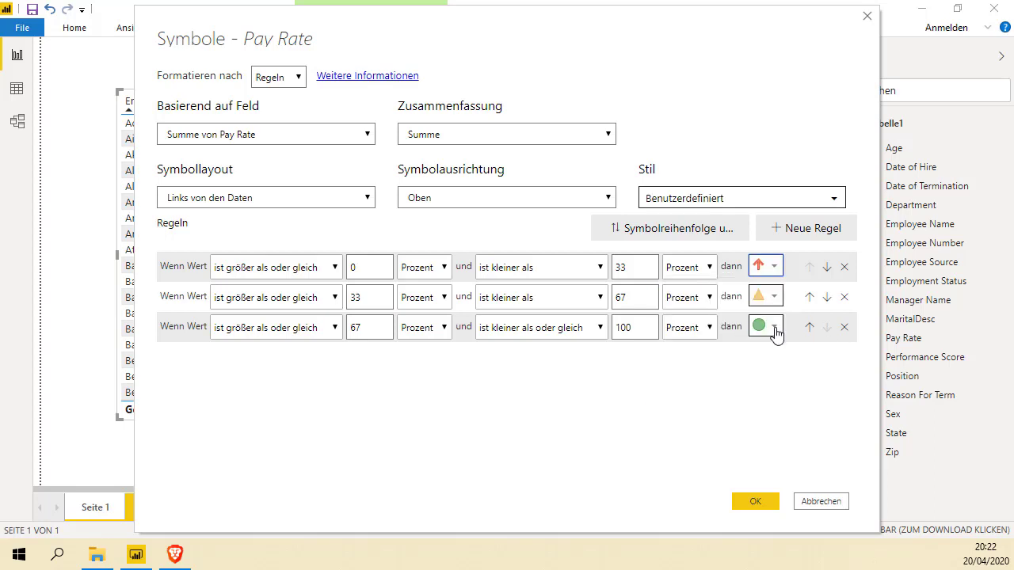
{"action": "left_click", "coordinate": [770, 327]}
{"action": "left_click", "coordinate": [721, 382]}
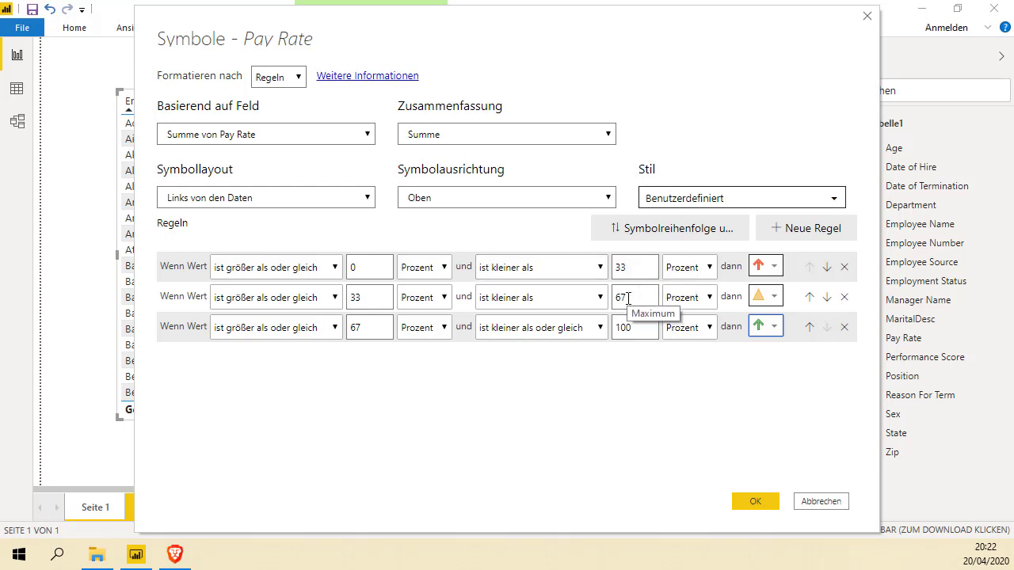
{"action": "left_click", "coordinate": [756, 504]}
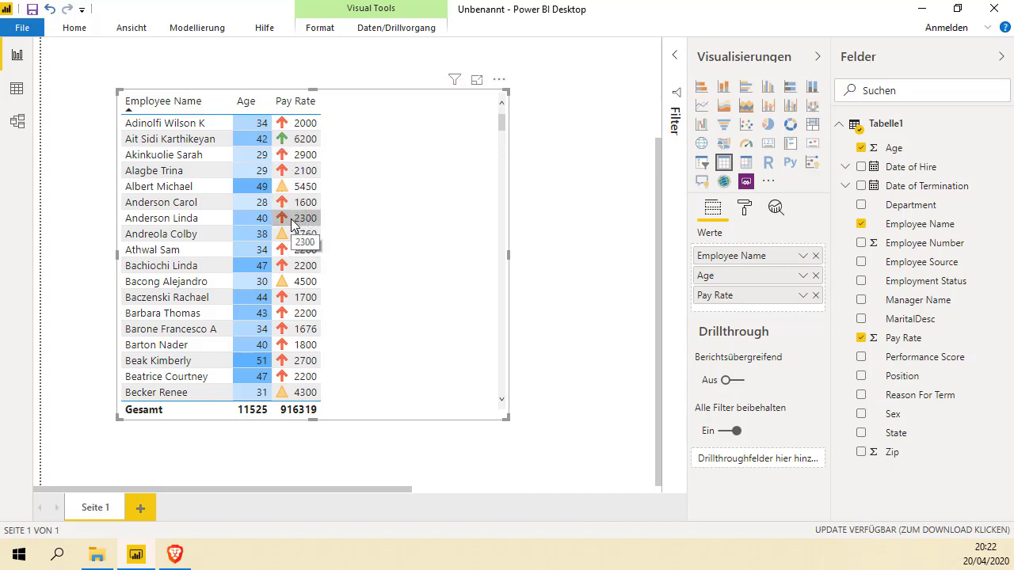
Start conditional font colour formatting for Employee Name and base its colour scale on the Age field.
{"action": "left_click", "coordinate": [803, 256]}
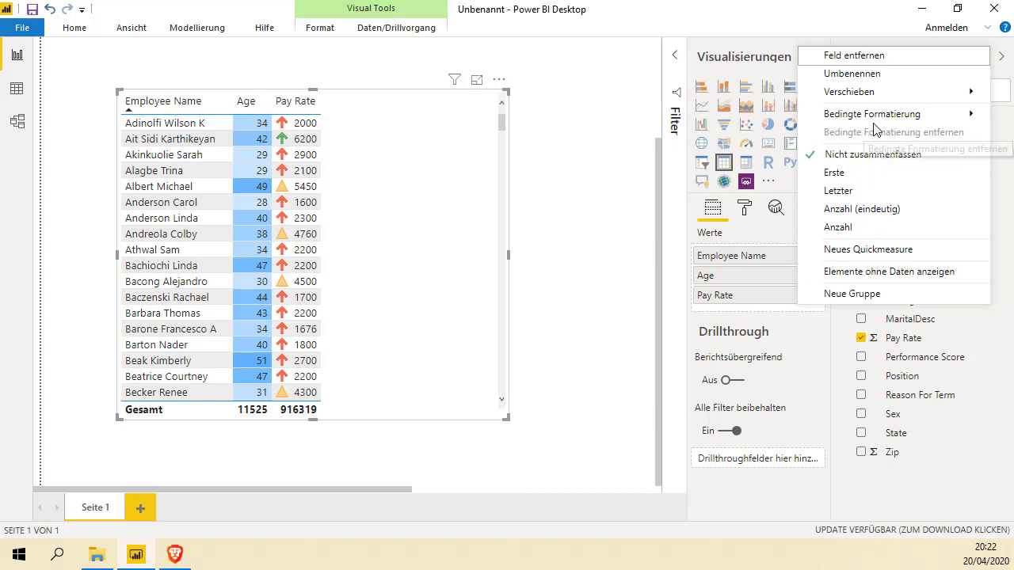
{"action": "mouse_move", "coordinate": [873, 119]}
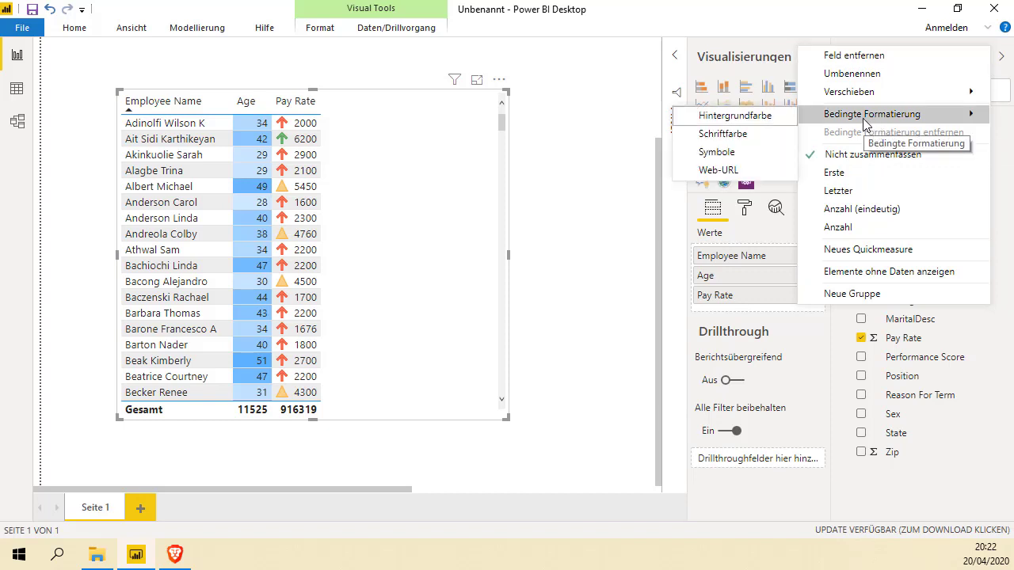
{"action": "left_click", "coordinate": [758, 138]}
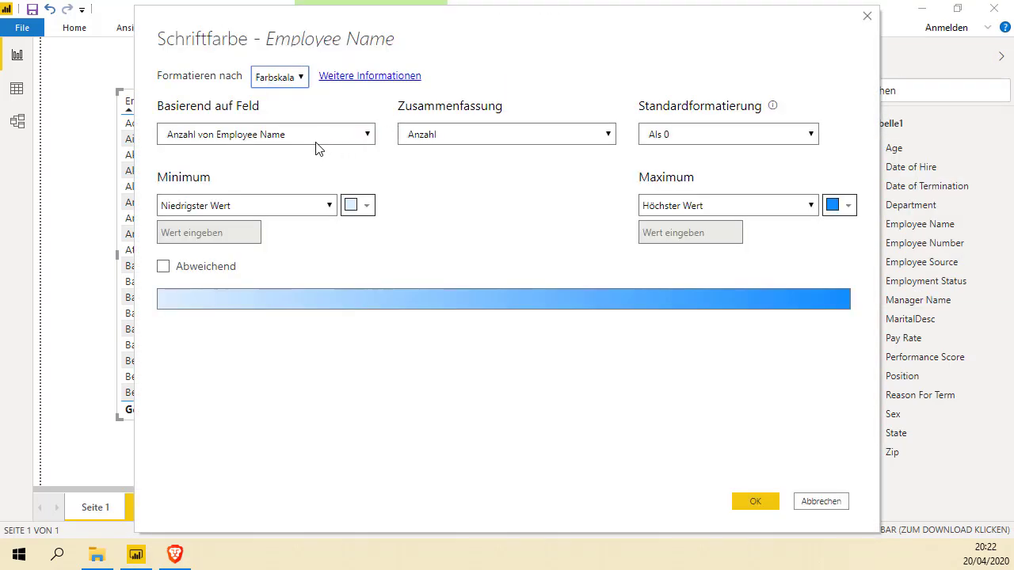
{"action": "left_click", "coordinate": [363, 135]}
{"action": "left_click", "coordinate": [234, 215]}
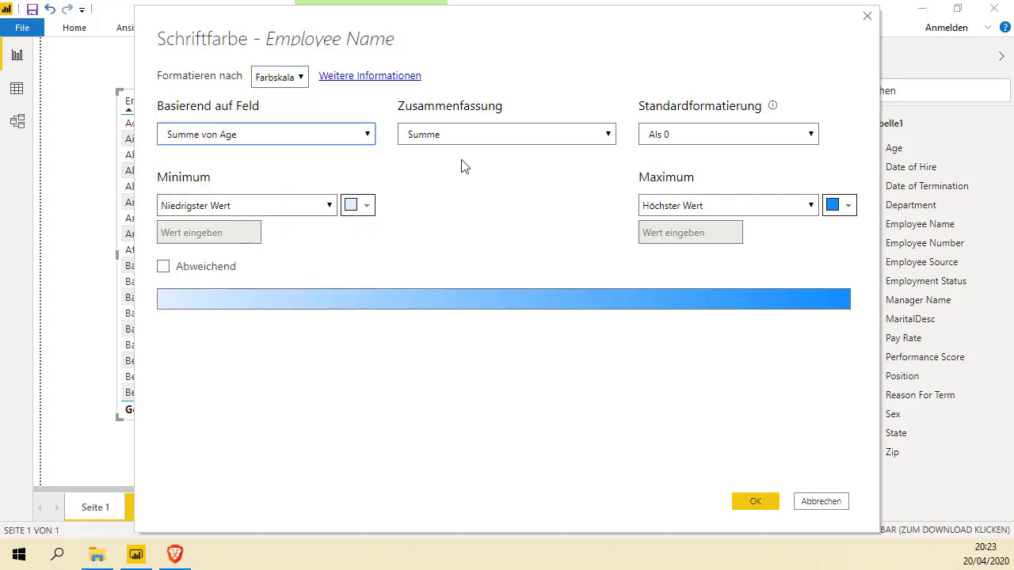
Set the font colour scale's minimum to light yellow and its maximum to dark yellow-brown, and apply it to Employee Name.
{"action": "left_click", "coordinate": [364, 211]}
{"action": "left_click", "coordinate": [364, 212]}
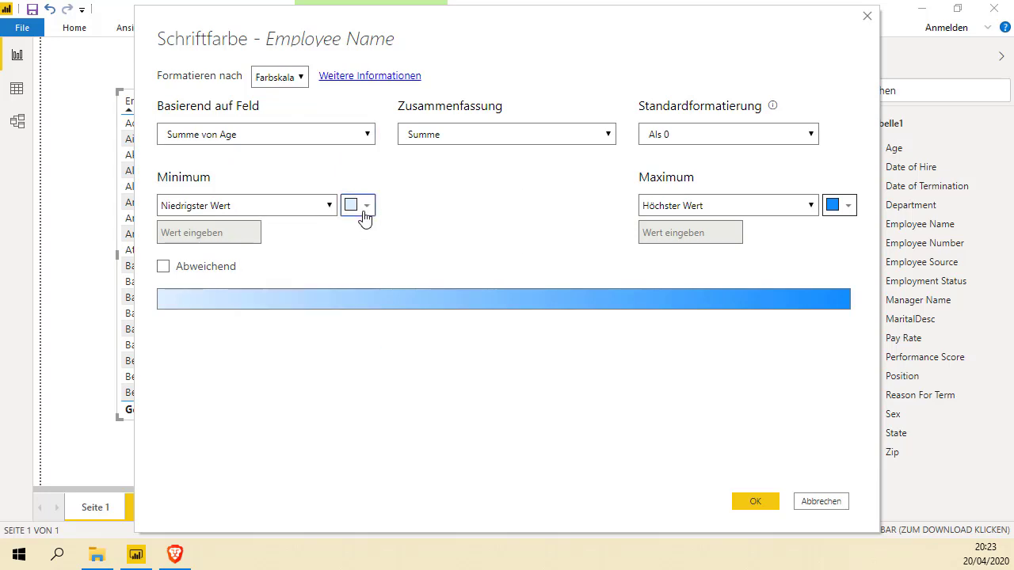
{"action": "left_click", "coordinate": [364, 211]}
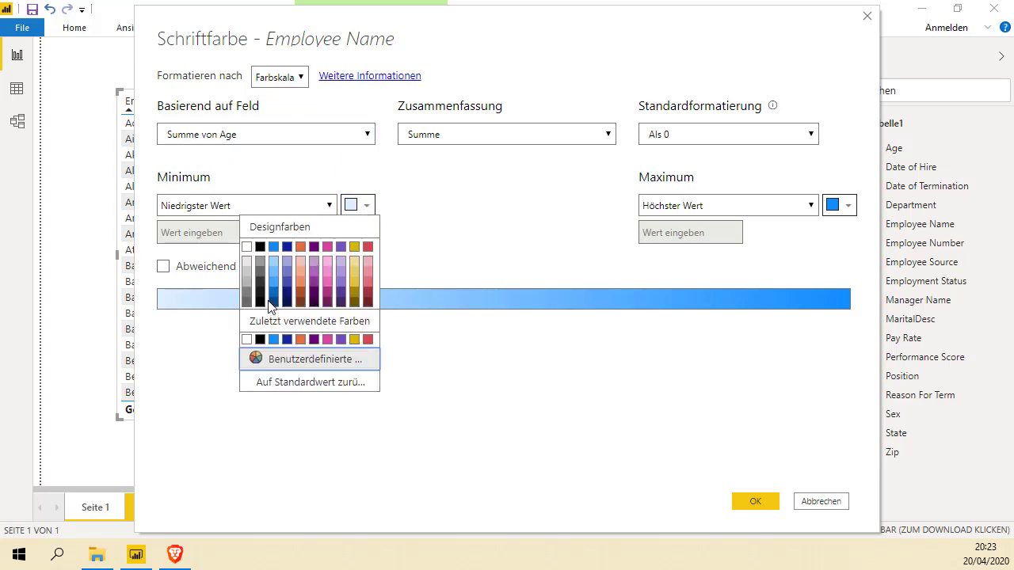
{"action": "left_click", "coordinate": [356, 264]}
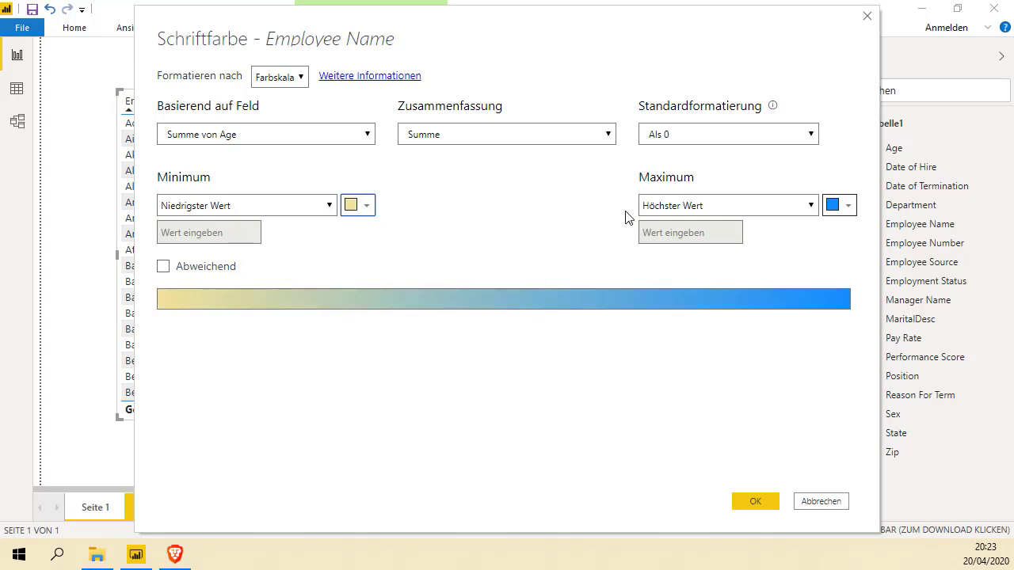
{"action": "left_click", "coordinate": [679, 211]}
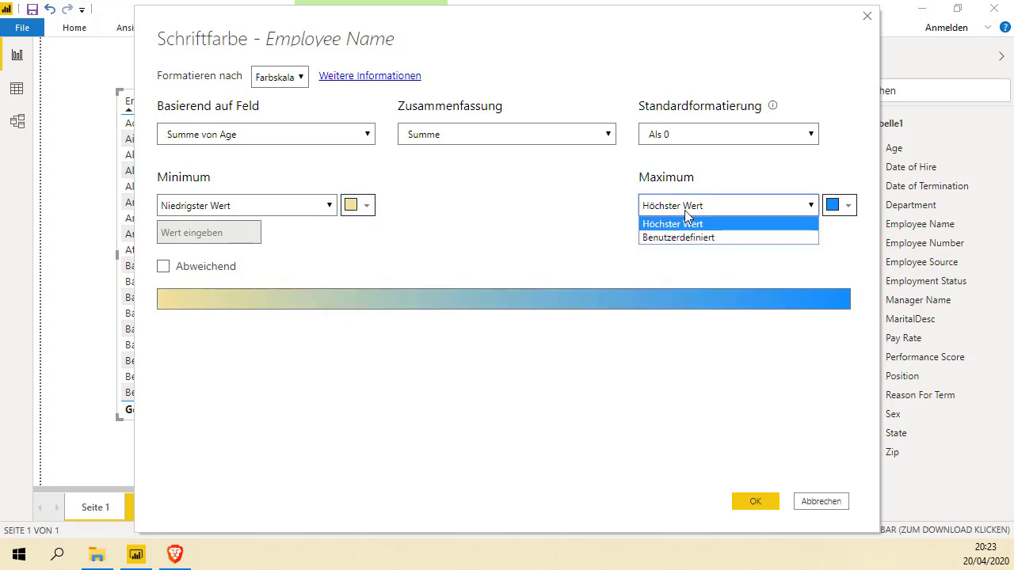
{"action": "left_click", "coordinate": [846, 207]}
{"action": "left_click", "coordinate": [838, 301]}
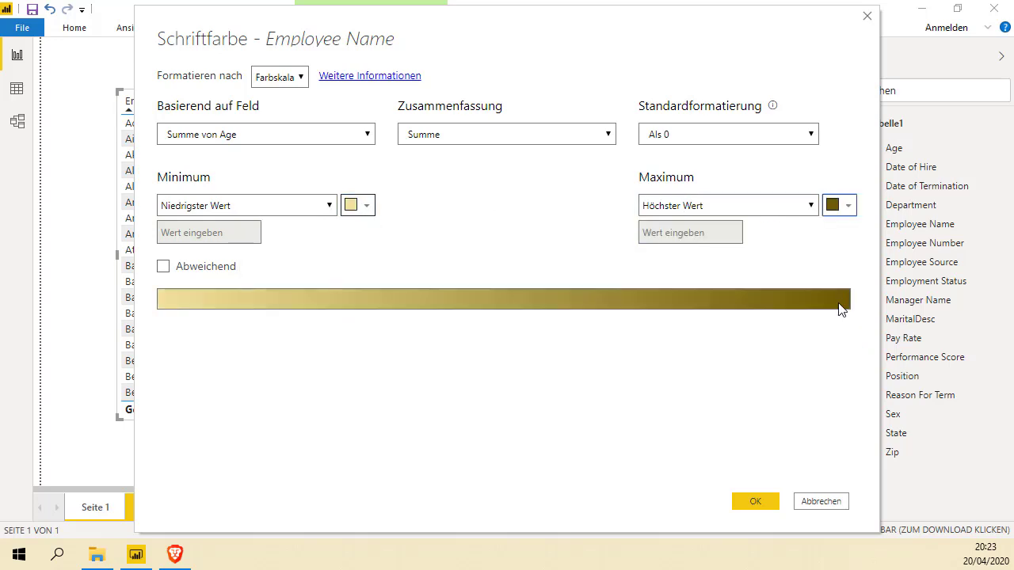
{"action": "left_click", "coordinate": [754, 504]}
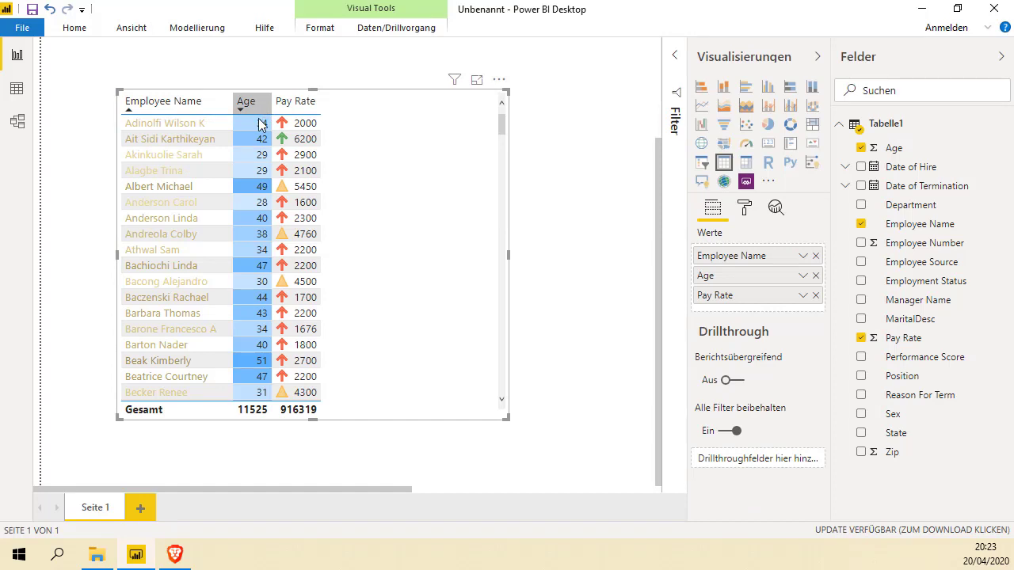
Sort the table by Age in descending and ascending order, and return to sorting by Employee Name.
{"action": "left_click", "coordinate": [246, 101]}
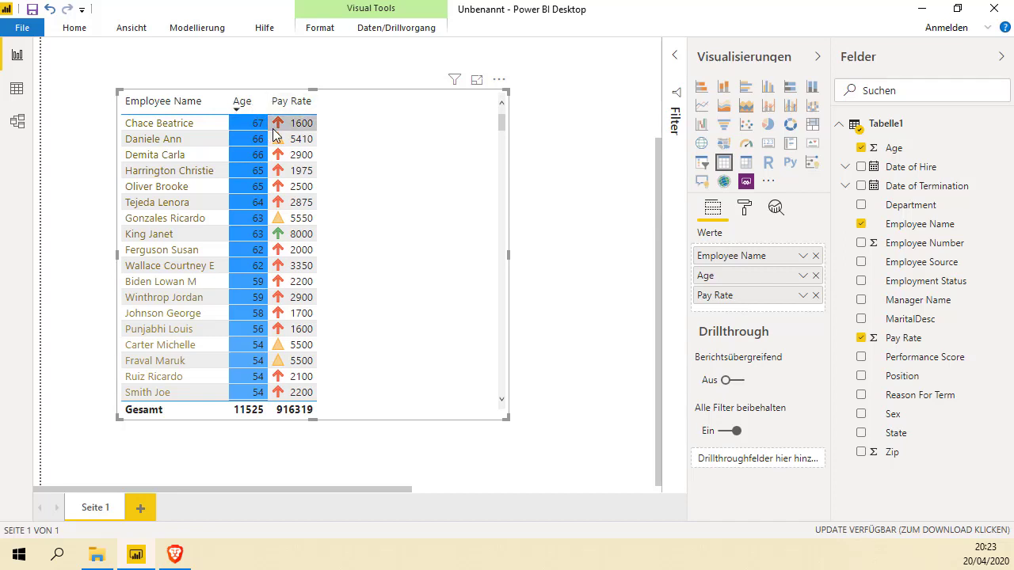
{"action": "left_click", "coordinate": [244, 101]}
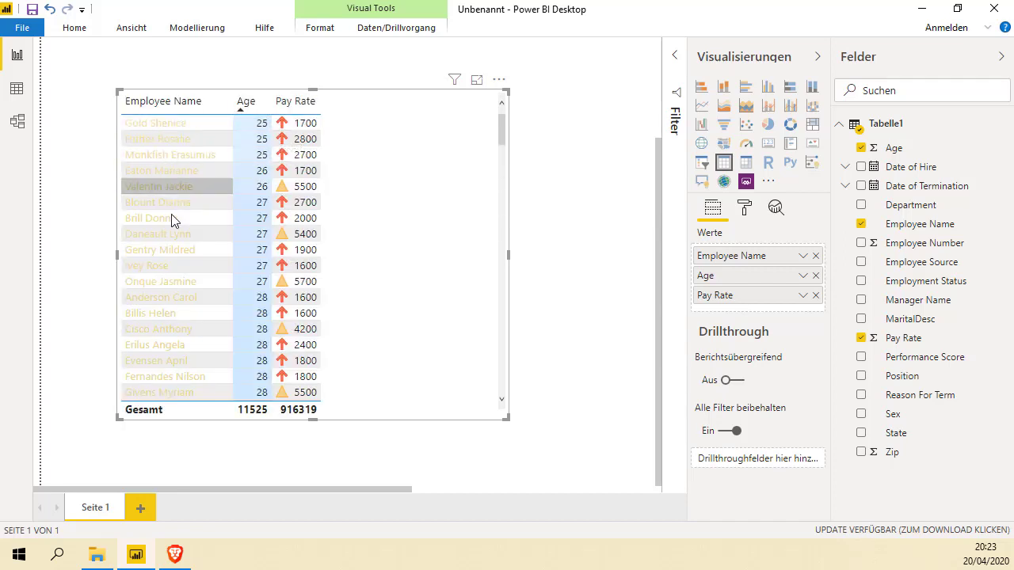
{"action": "left_click", "coordinate": [181, 101]}
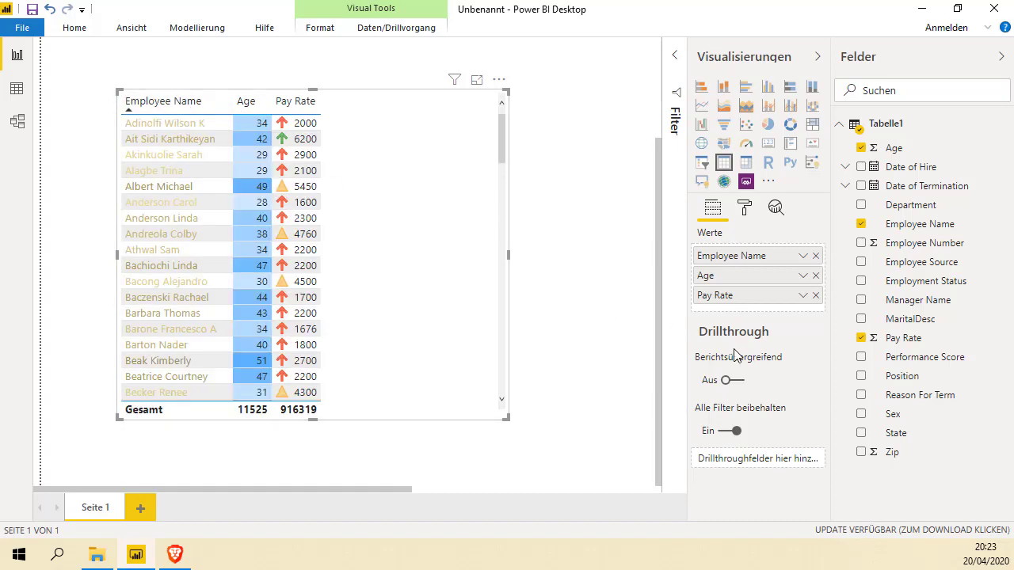